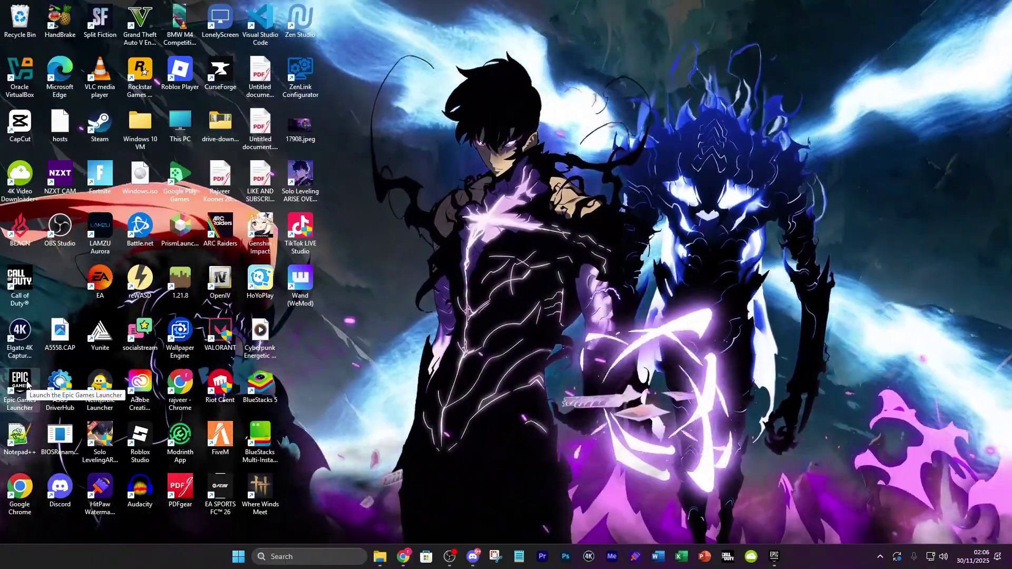
Step: Launch the Epic Games Launcher and open Fortnite's Manage settings from the Library
double_click(28, 384)
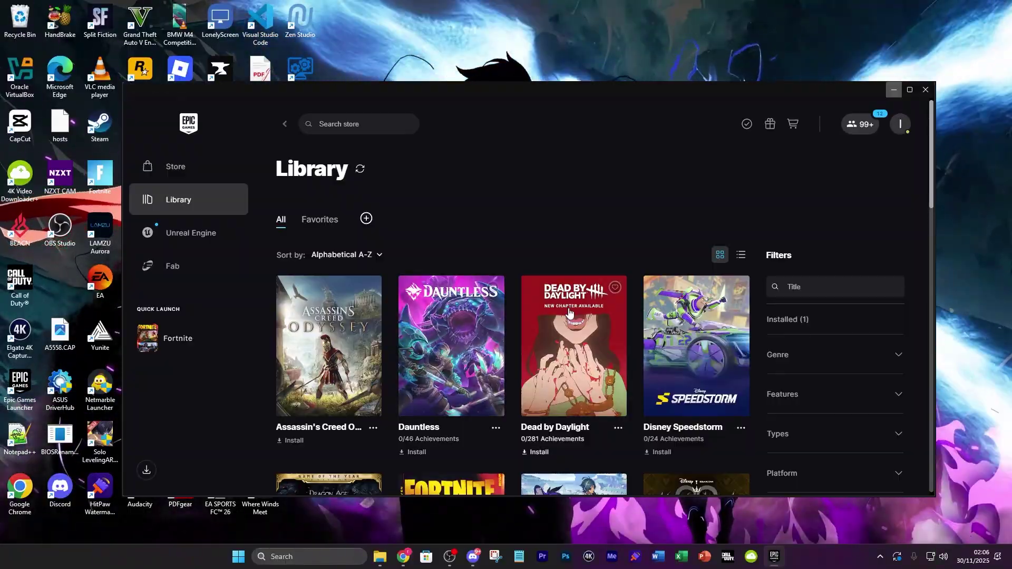
scroll(569, 323, "down", 3)
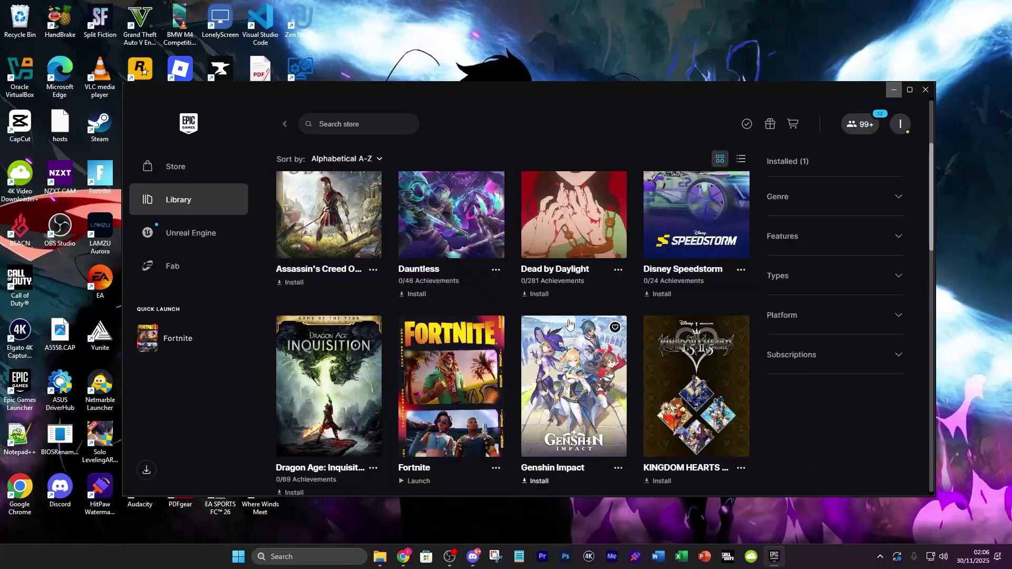
scroll(569, 323, "down", 3)
scroll(569, 323, "up", 2)
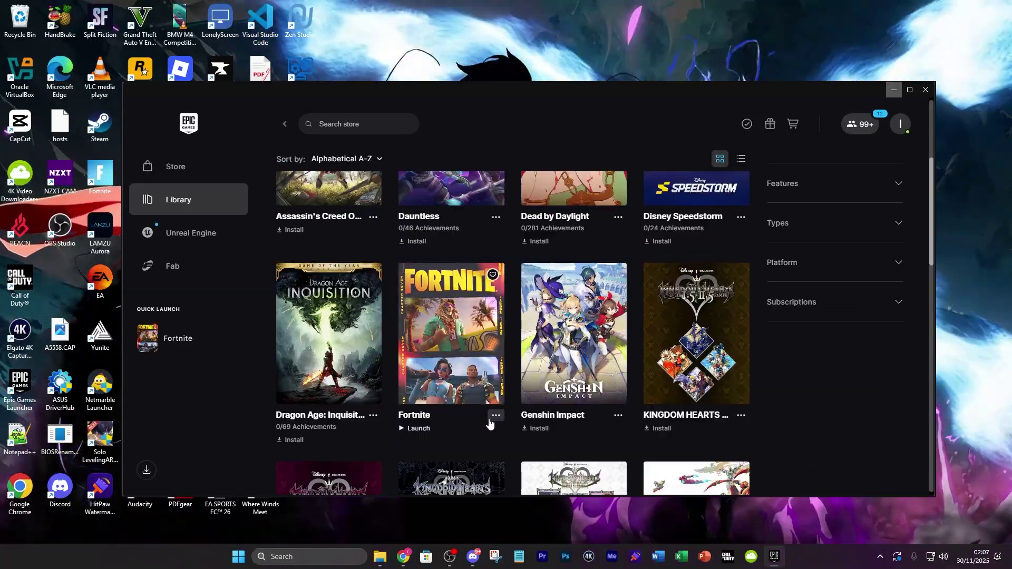
left_click(495, 416)
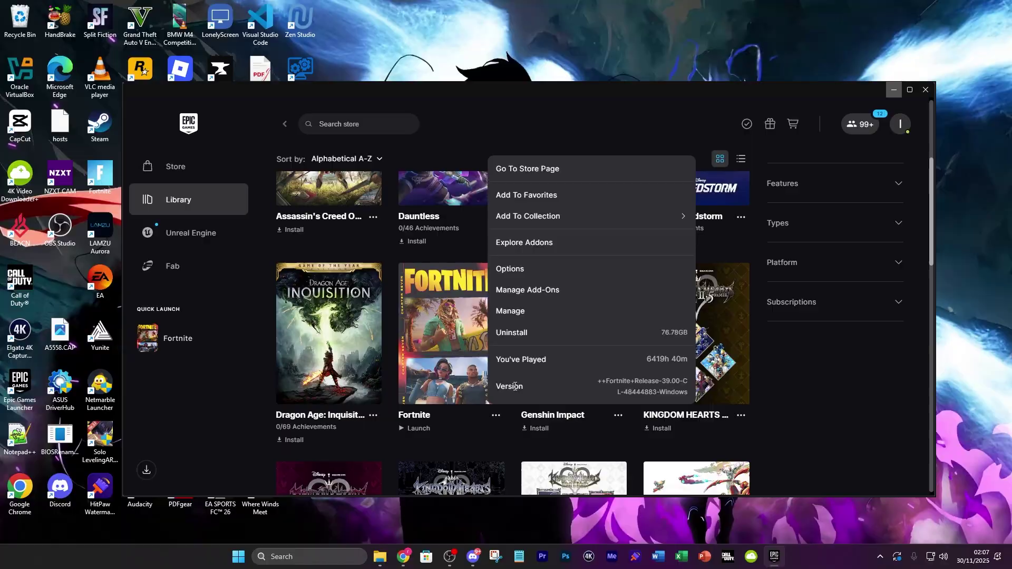
left_click(563, 311)
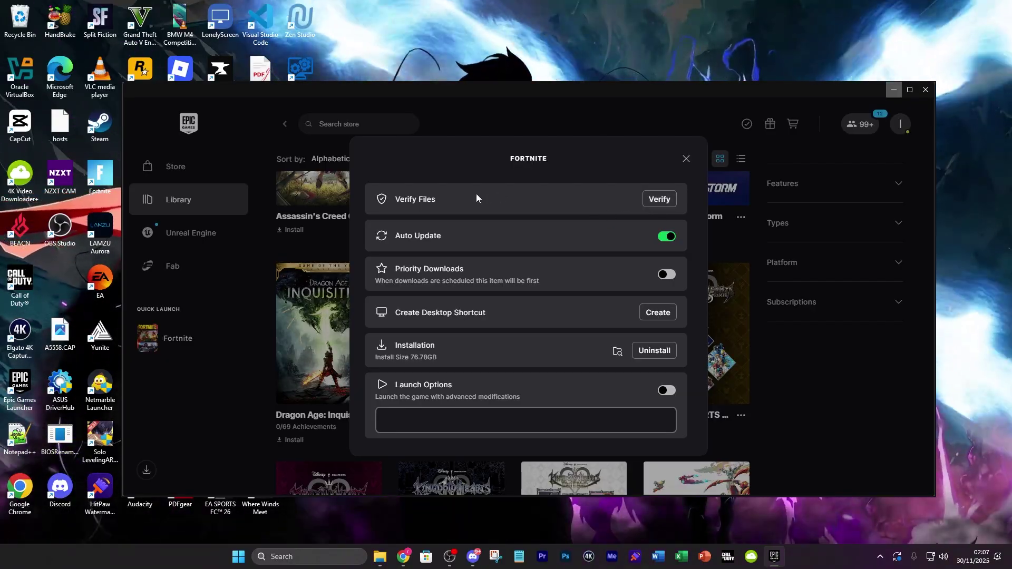
Step: Enable Fortnite's Launch Options, enter the -dx11 argument, then trim its last characters
left_click_drag(404, 211, 430, 210)
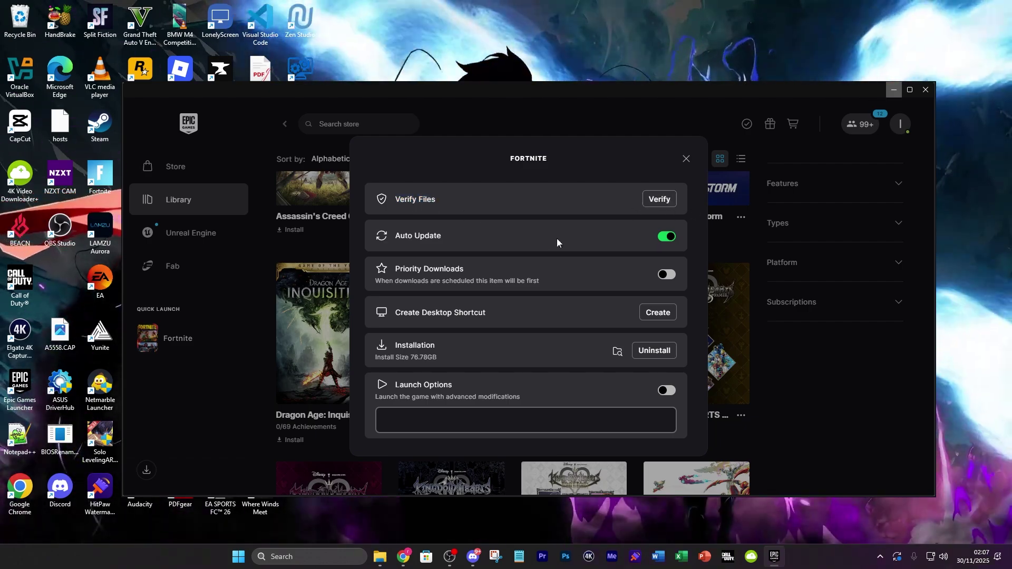
left_click(667, 396)
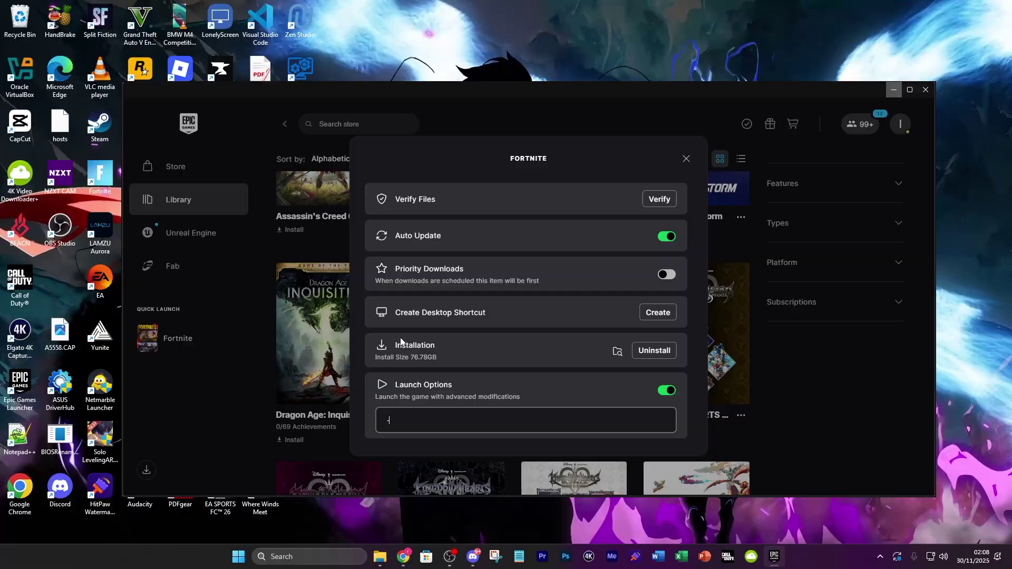
type("-dx11")
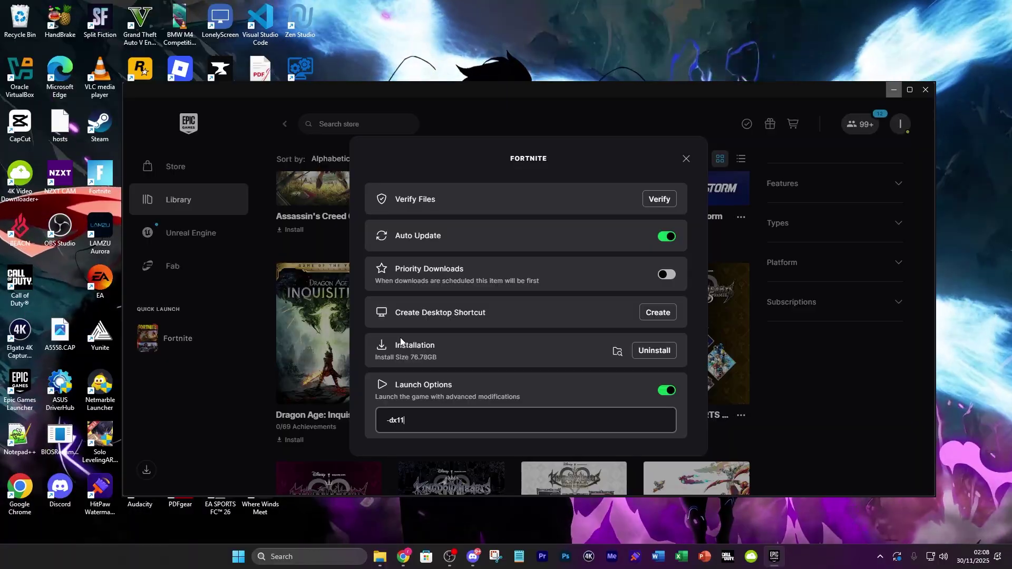
key("BackSpace")
key("BackSpace")
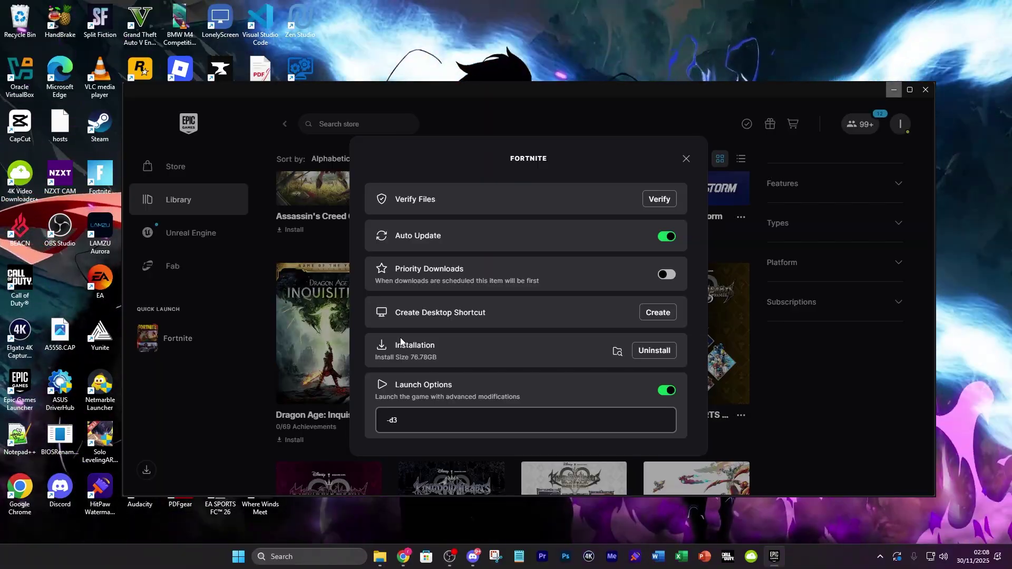
Step: Try the -d3d11, -nosplash and -vulkan arguments, then clear the field and disable Launch Options
type("11")
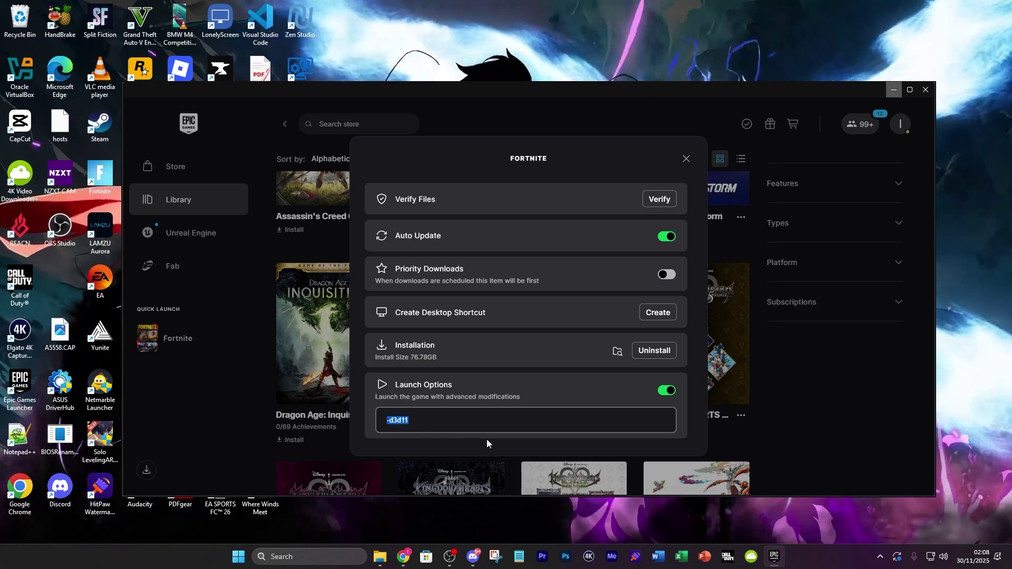
type("-nosplasj")
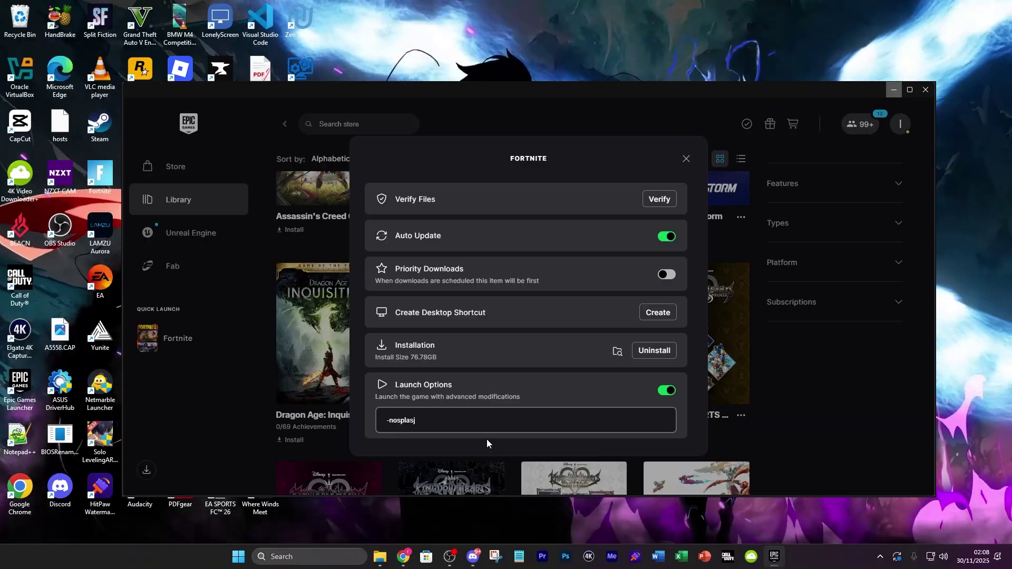
key("BackSpace")
type("h")
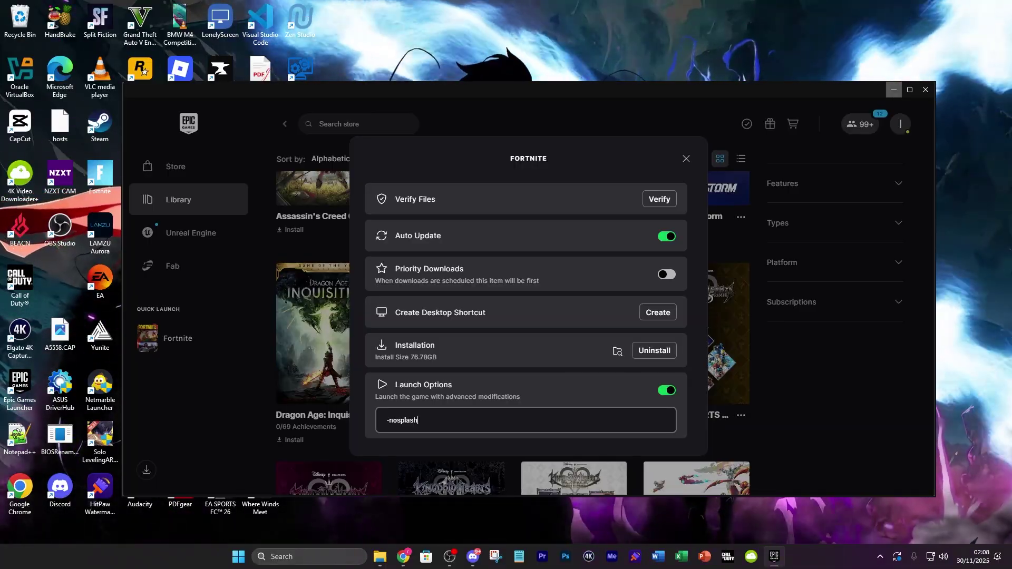
type("-vulkan -dx11")
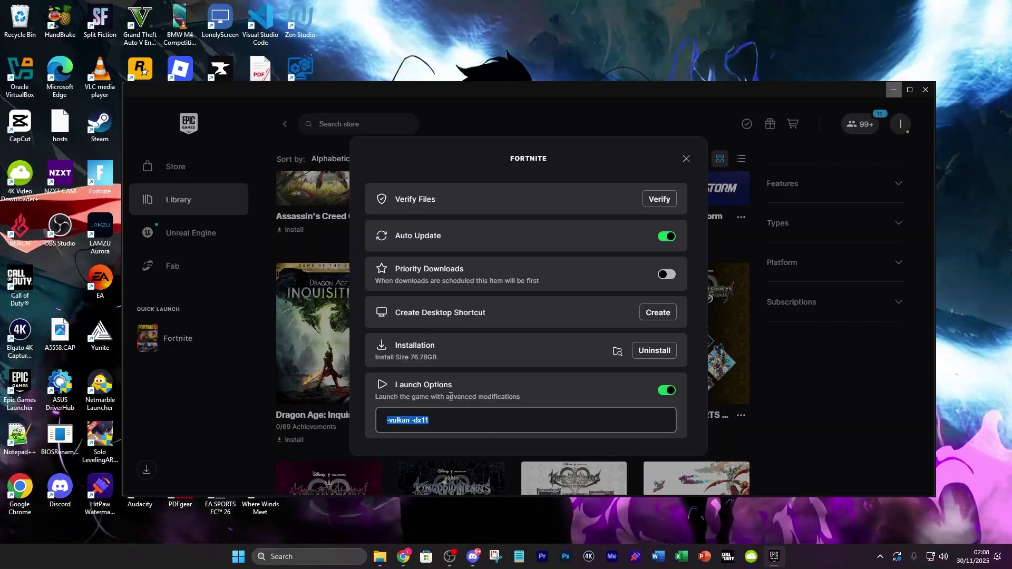
key("BackSpace")
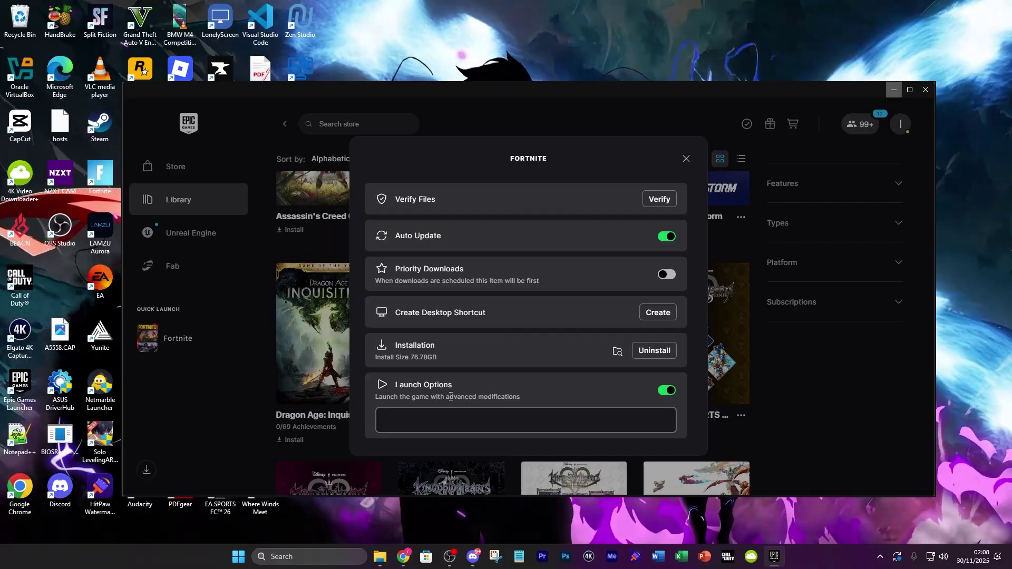
left_click(665, 391)
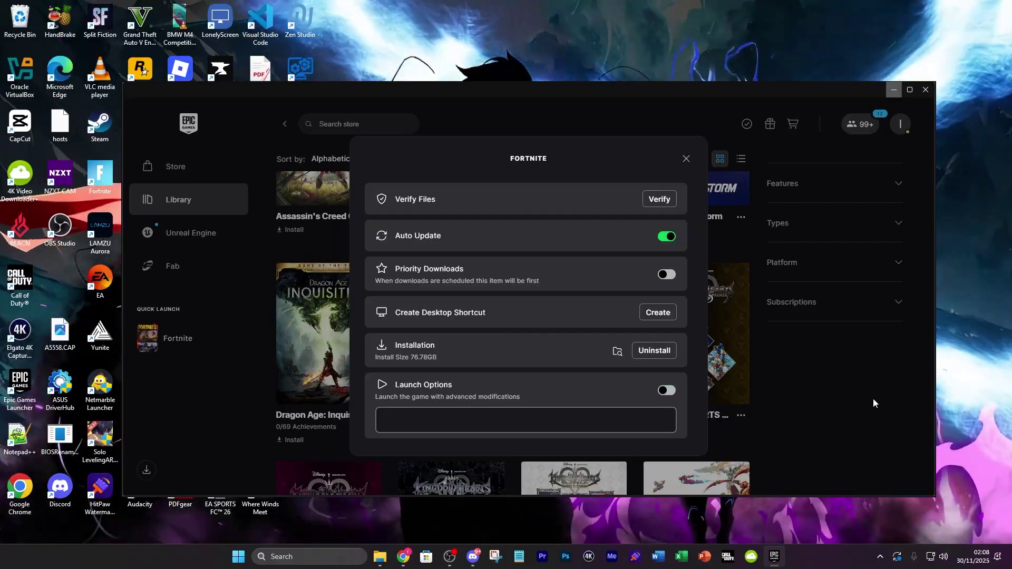
Step: Close Fortnite's settings and exit the Epic Games Launcher
left_click(871, 402)
scroll(535, 251, "up", 4)
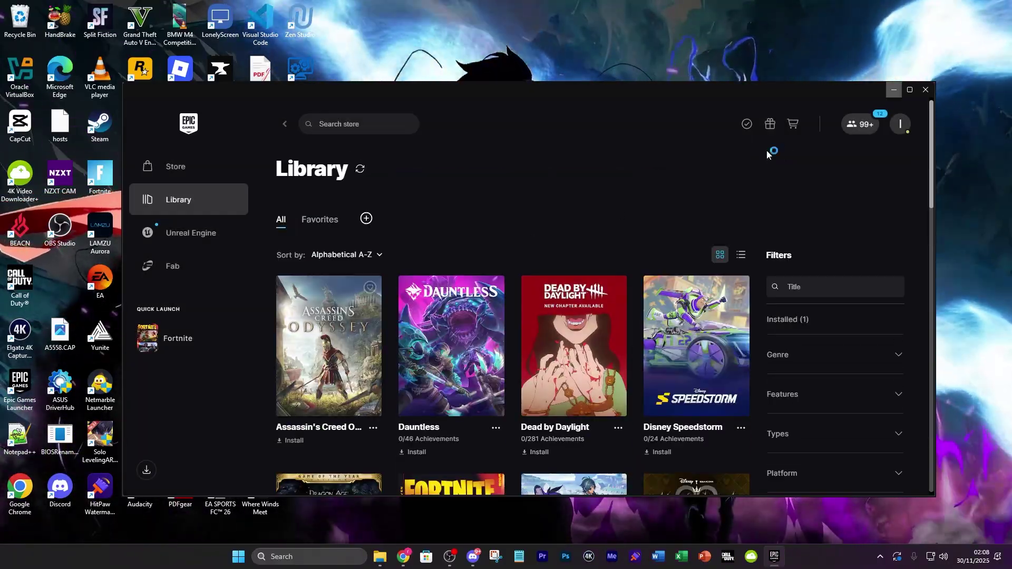
left_click(927, 90)
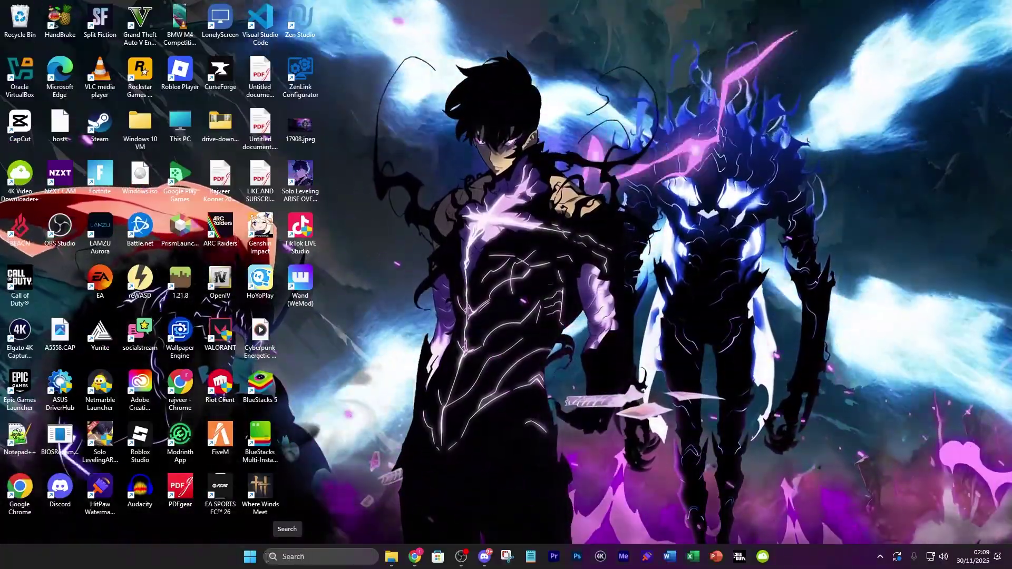
Step: Bring up the Windows Run dialog and enter %localappdata%
right_click(257, 560)
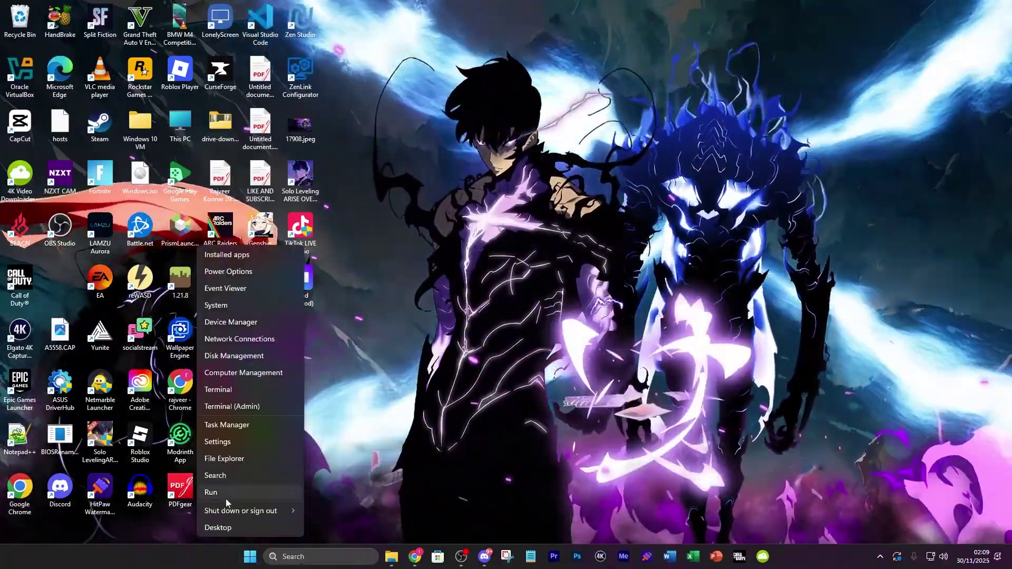
left_click(221, 494)
left_click_drag(129, 433, 548, 340)
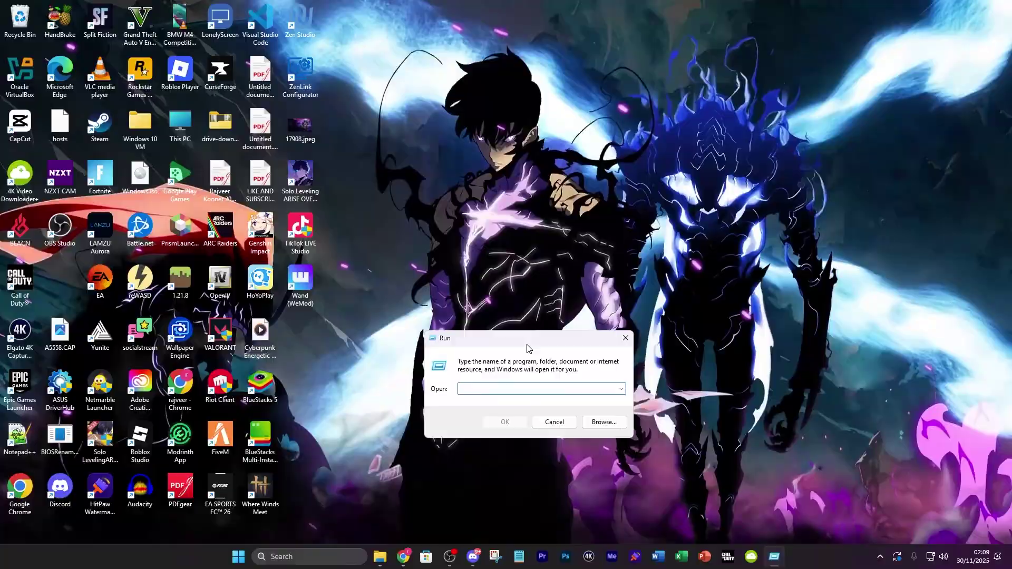
type("%")
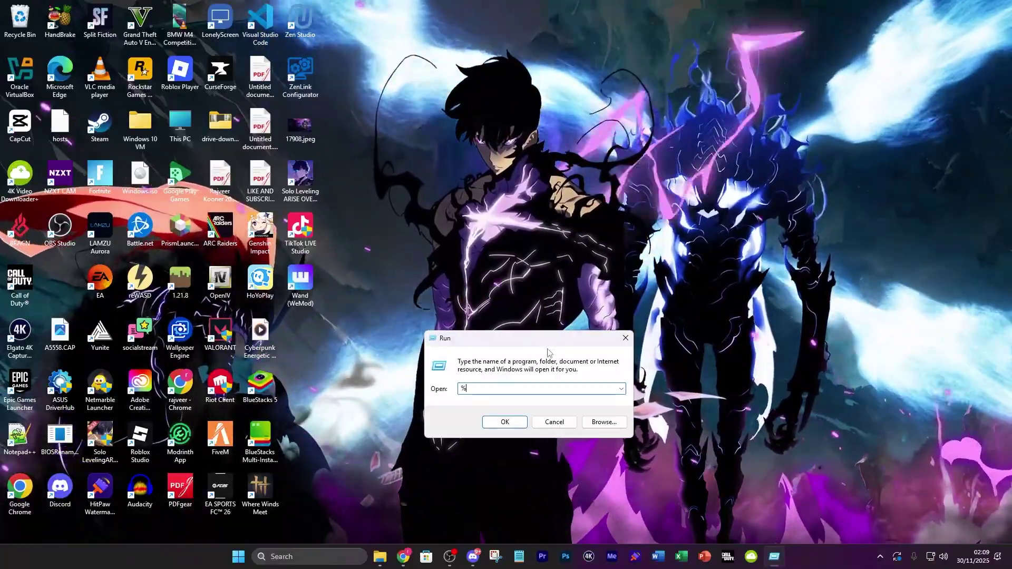
type("localappdata")
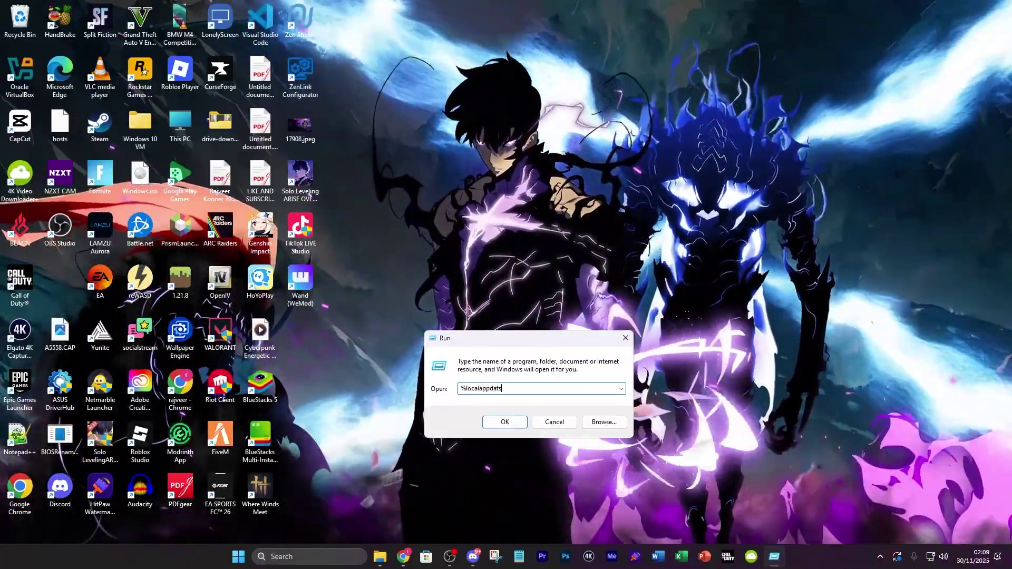
type("%")
Step: Open local AppData and navigate to FortniteGame\Saved\Config\WindowsClient
key("Return")
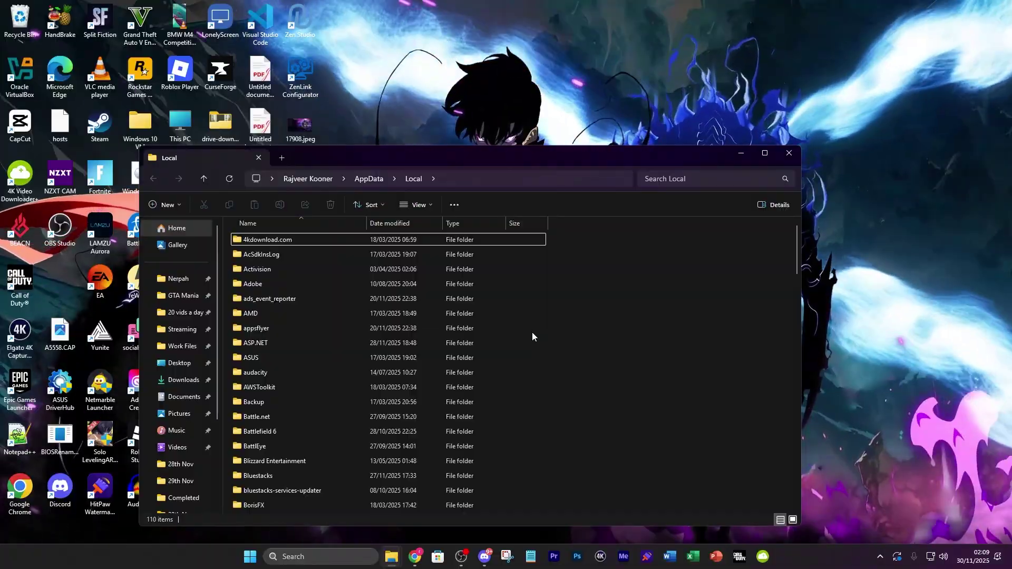
scroll(481, 408, "down", 10)
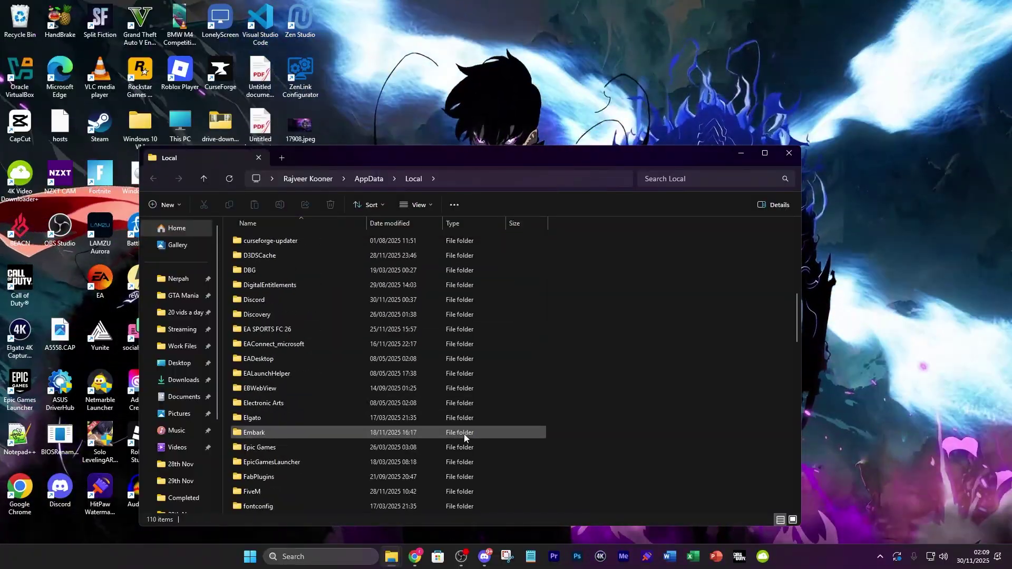
scroll(464, 435, "down", 1)
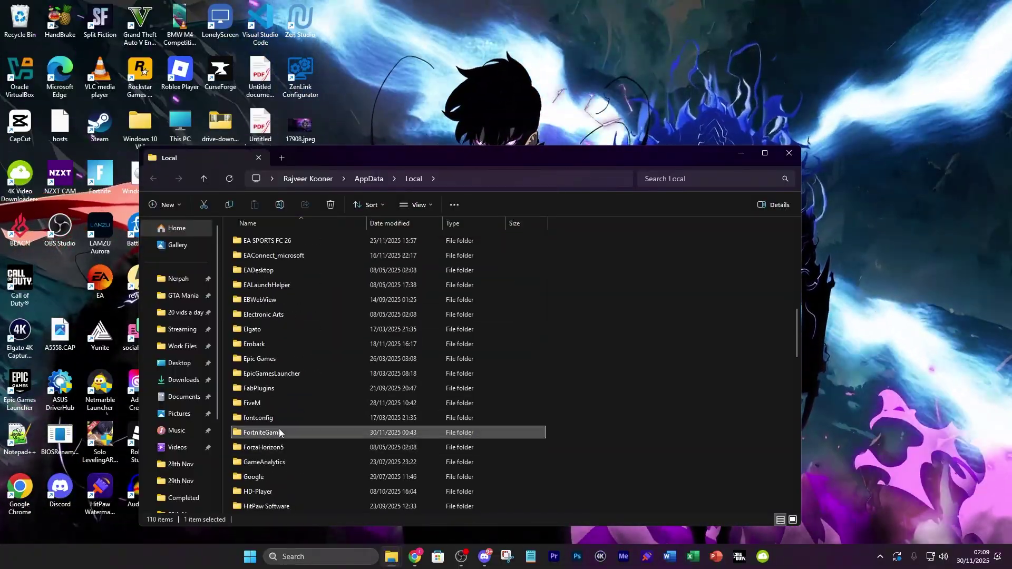
double_click(279, 428)
double_click(271, 258)
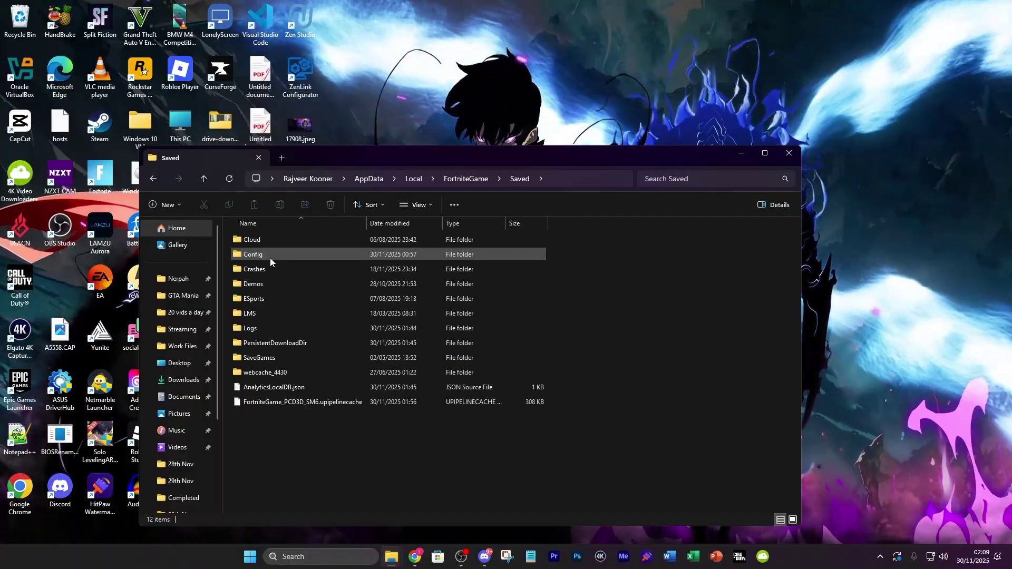
double_click(270, 258)
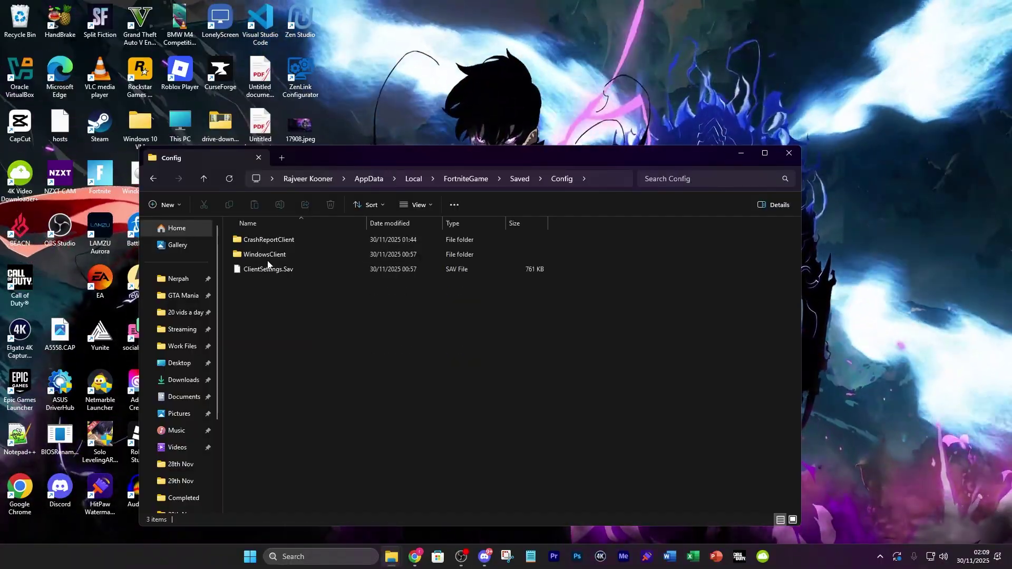
left_click(269, 253)
double_click(268, 254)
key("alt+Left")
double_click(290, 254)
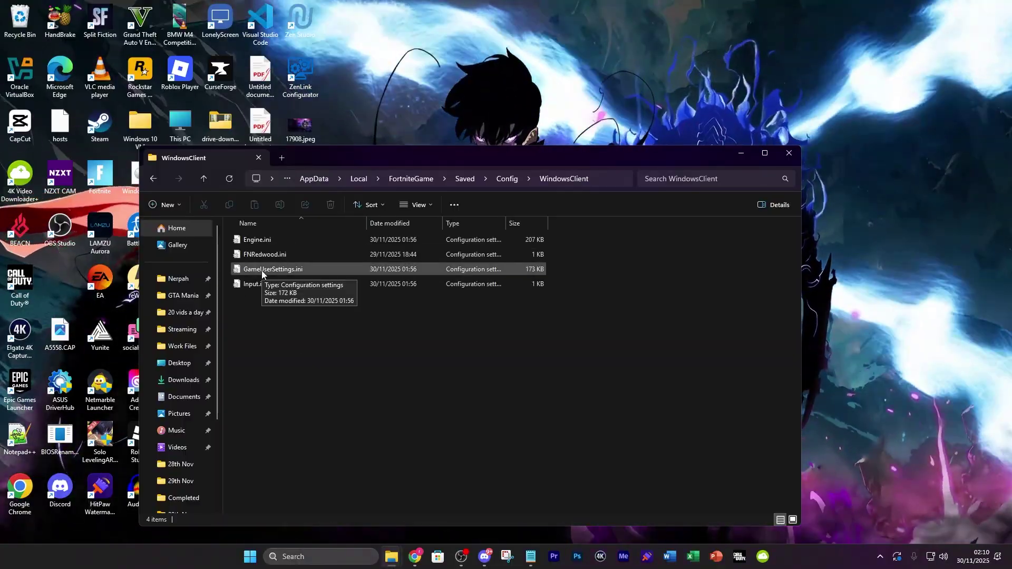
Step: View GameUserSettings.ini's Properties and cancel without changes
right_click(261, 270)
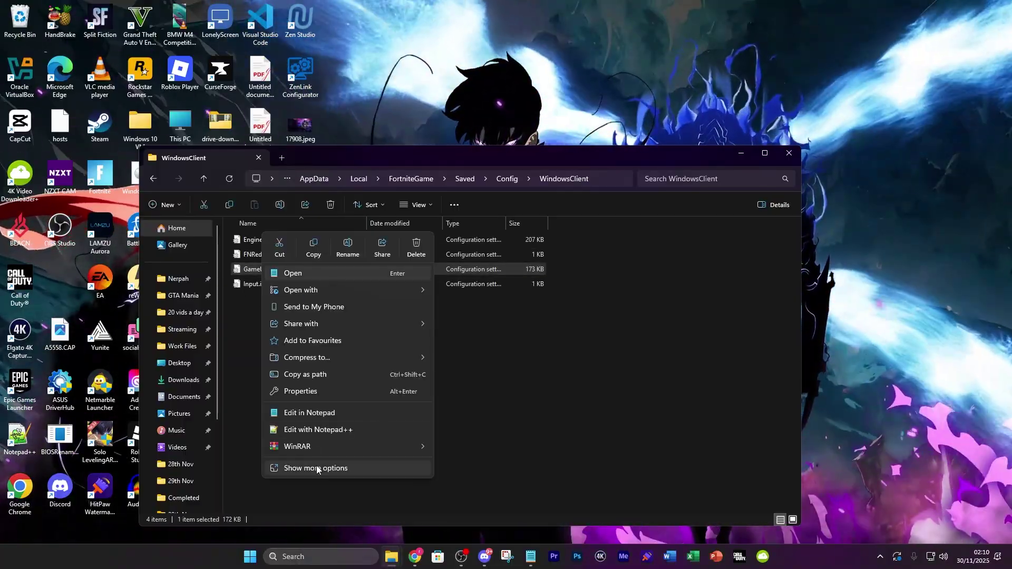
left_click(317, 468)
left_click(295, 523)
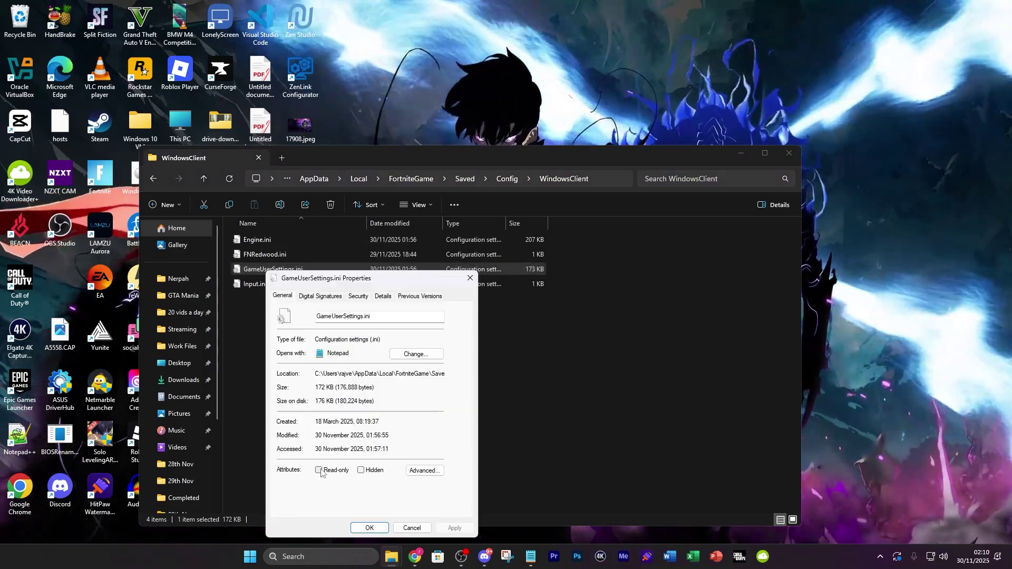
left_click(412, 527)
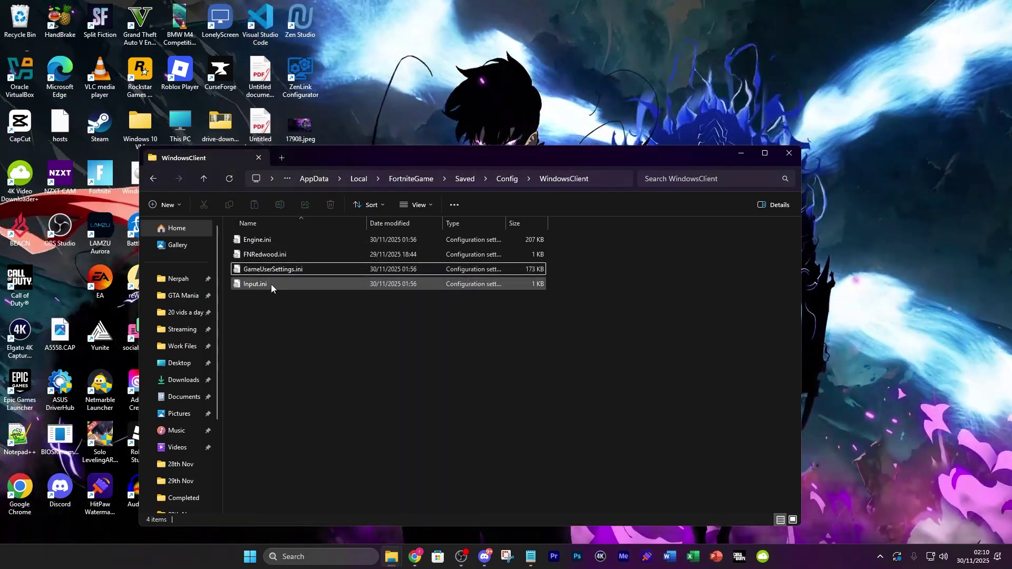
Step: Open GameUserSettings.ini in Notepad and scroll to the DisplayGamma=2.700000 line
double_click(277, 271)
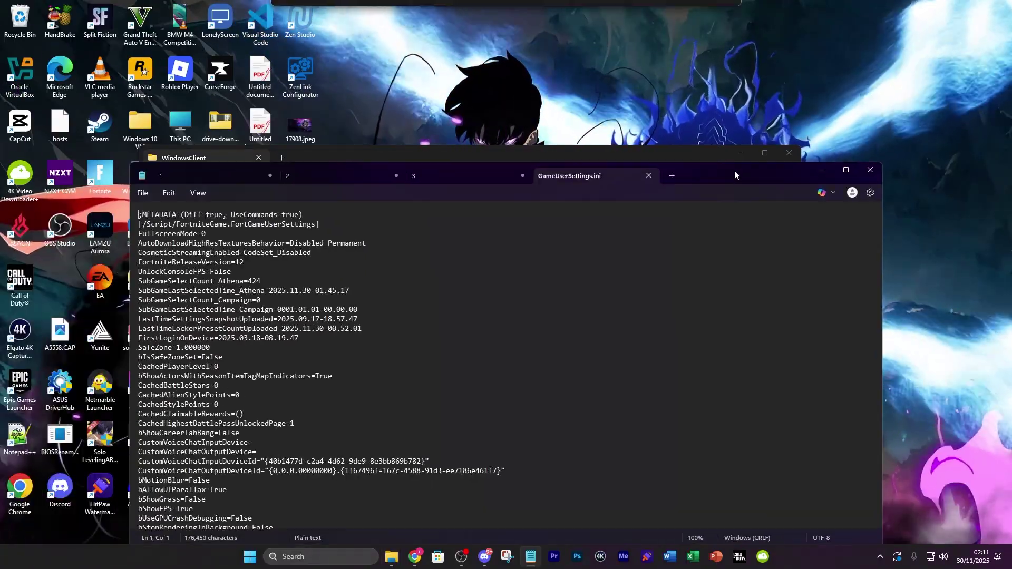
left_click_drag(735, 169, 748, 92)
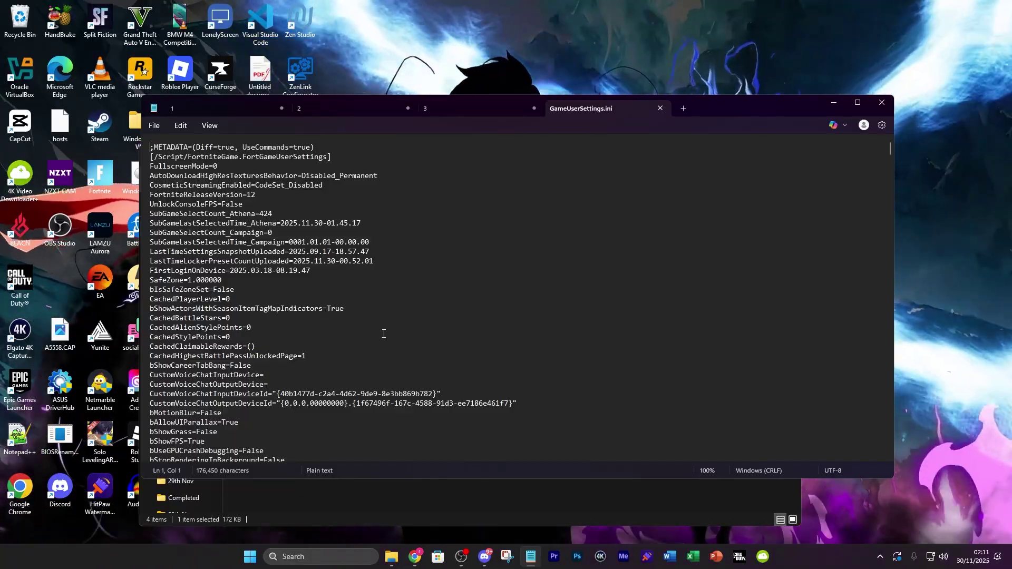
scroll(384, 334, "down", 4)
scroll(384, 334, "down", 7)
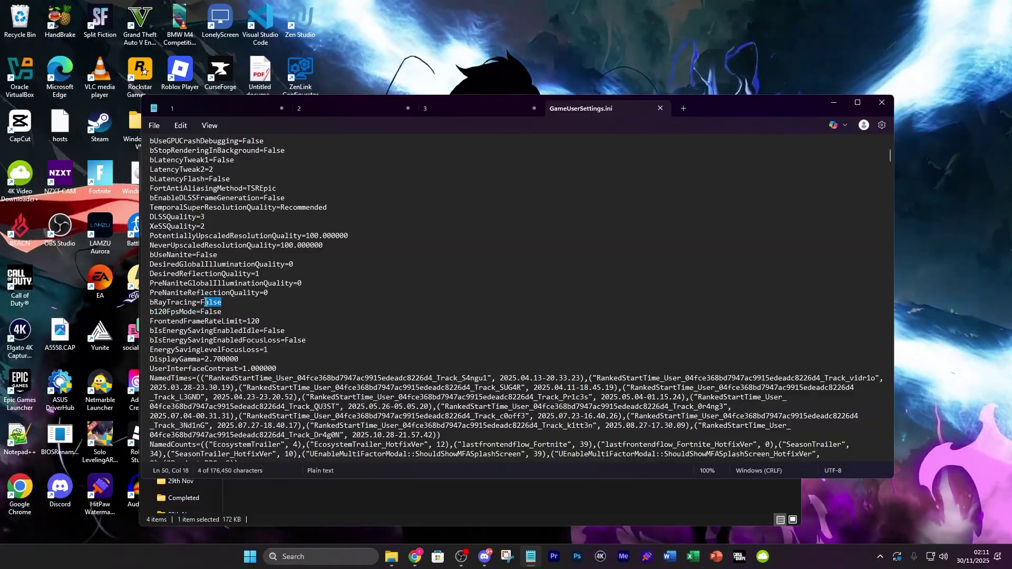
scroll(240, 311, "down", 2)
left_click(252, 306)
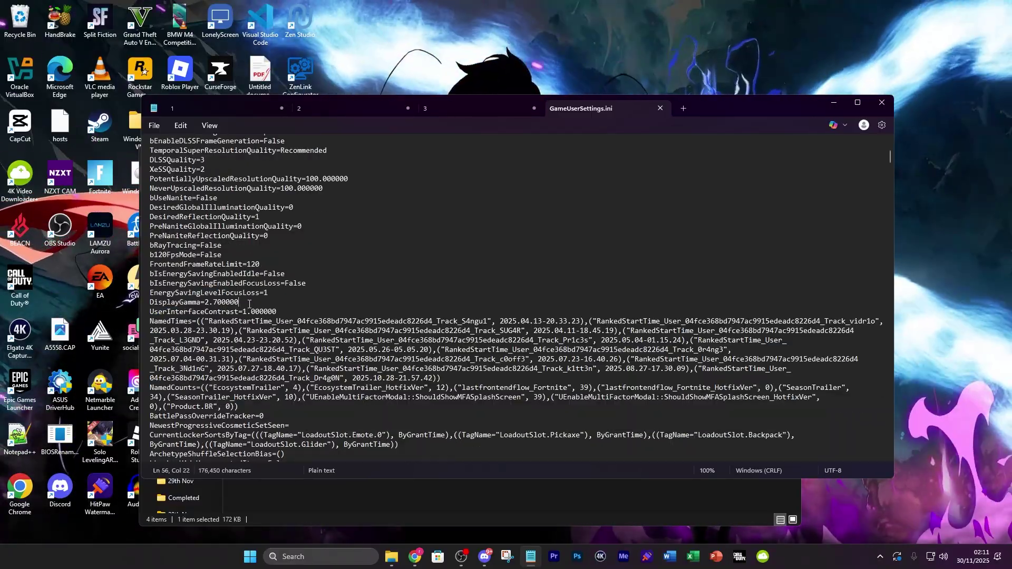
left_click_drag(251, 306, 216, 307)
left_click(209, 304)
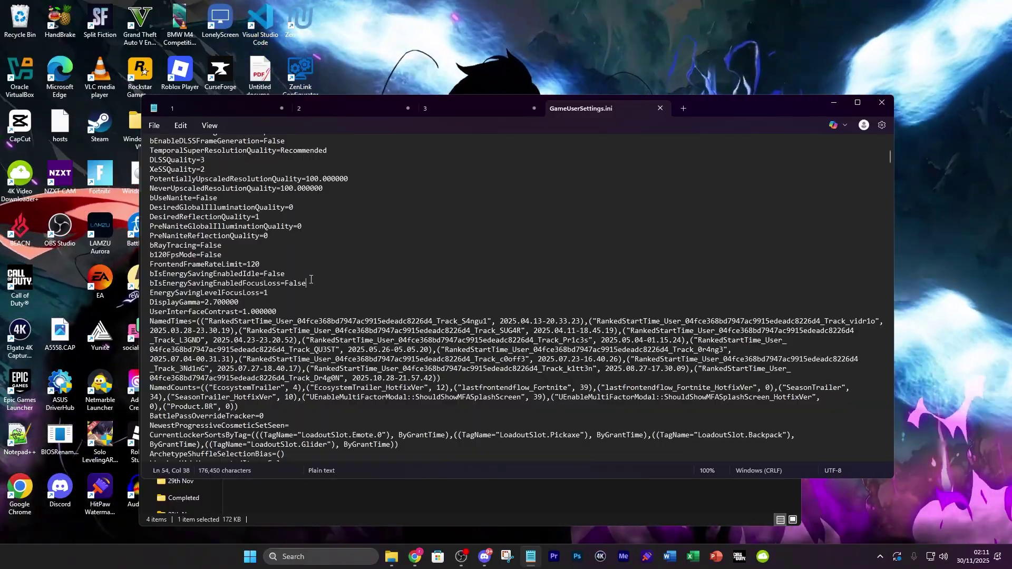
Step: Scroll down to the [ScalabilityGroups] section, then close GameUserSettings.ini
scroll(284, 336, "down", 20)
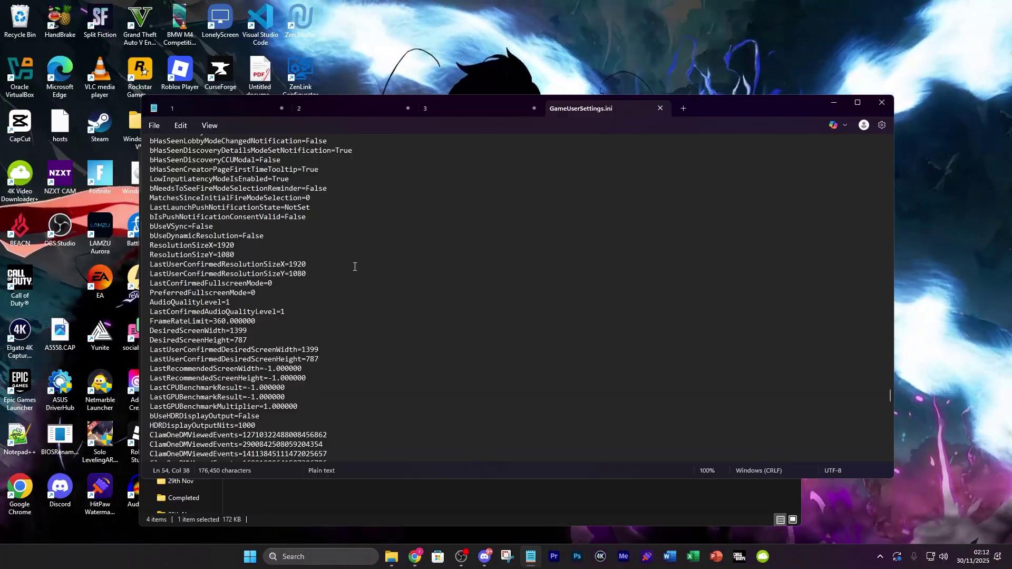
scroll(354, 268, "down", 10)
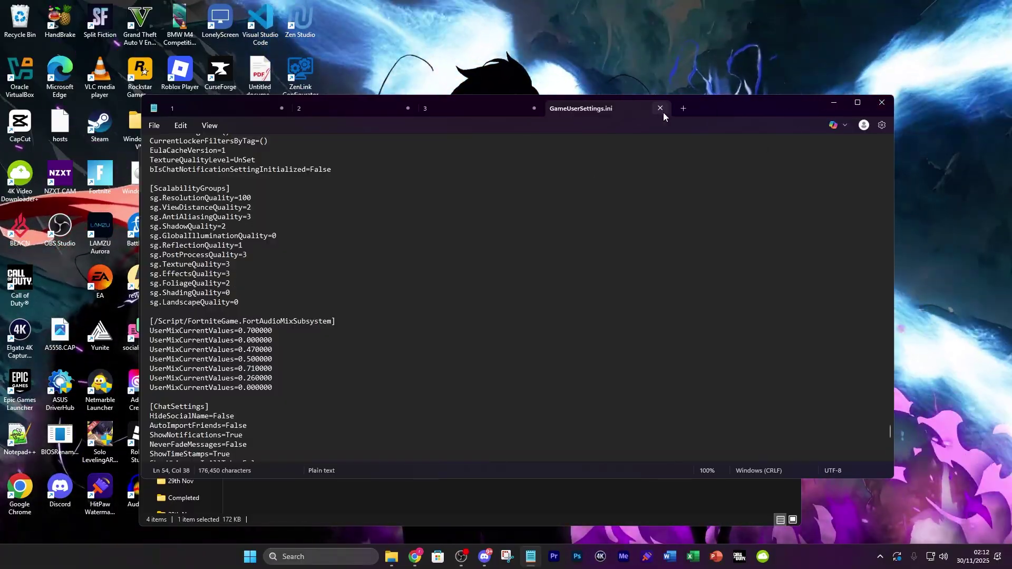
left_click(882, 102)
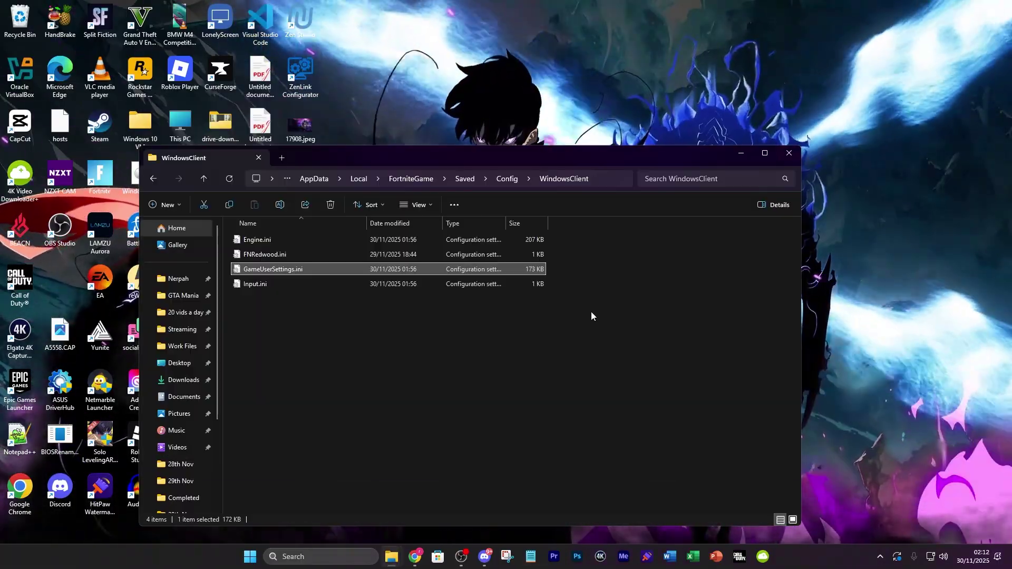